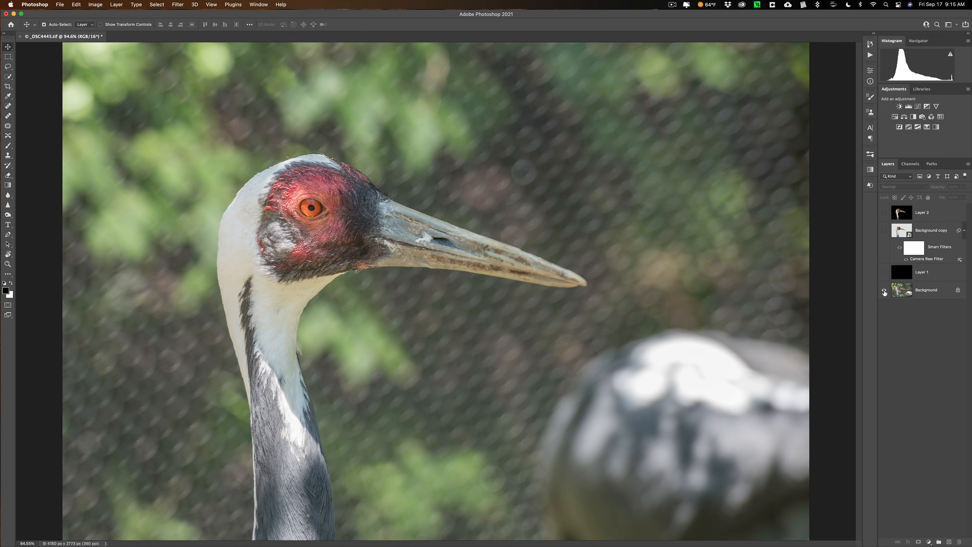
Switch to the Quick Selection tool and select the crane's head and neck on the Background layer with Select Subject.
alt+click(884, 291)
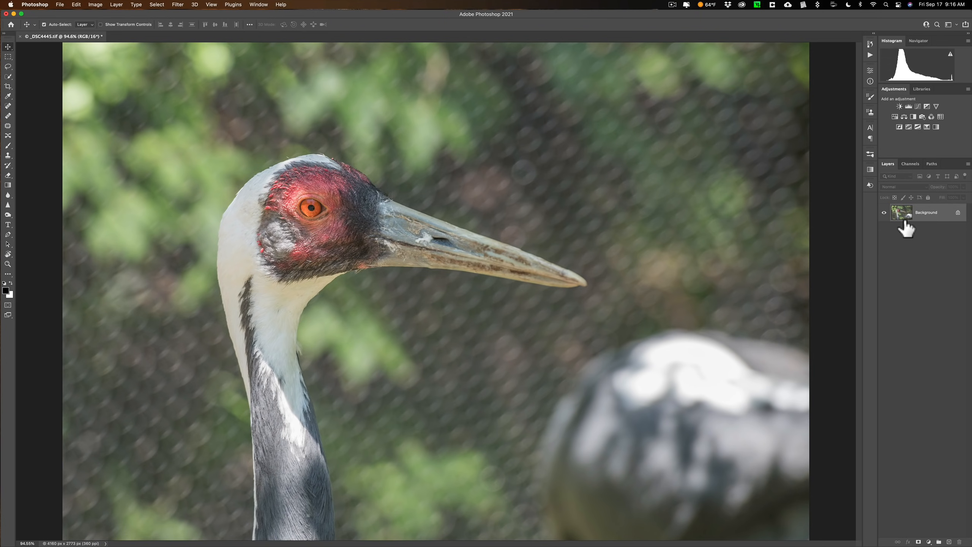
key(w)
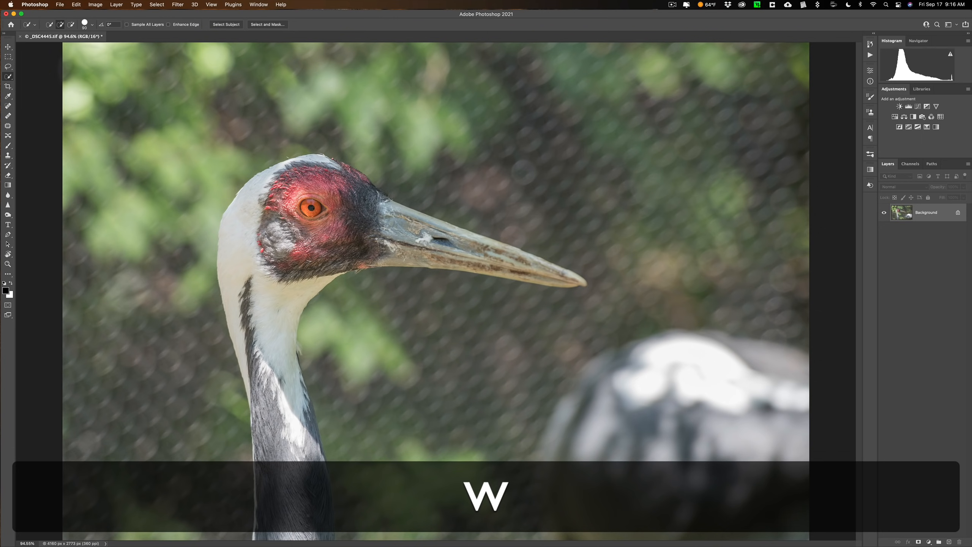
click(23, 75)
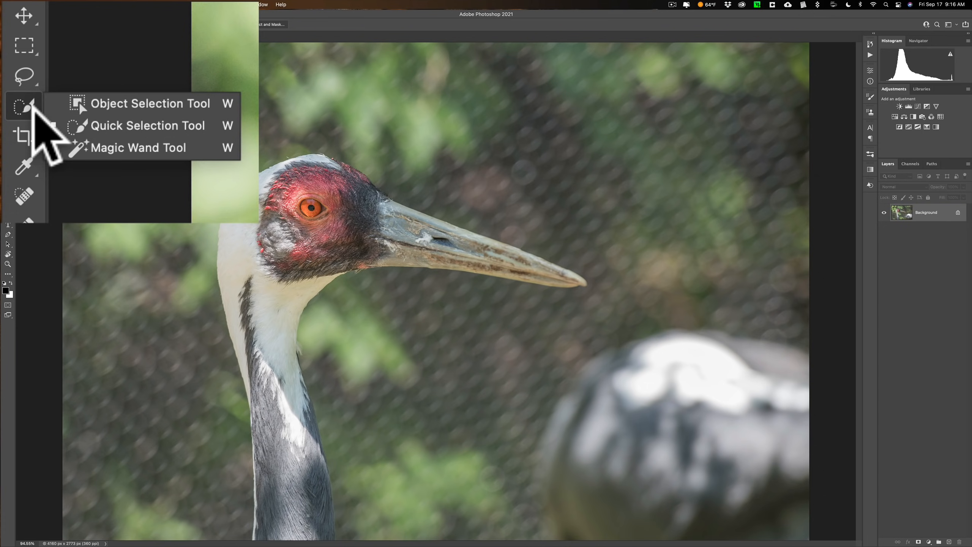
click(10, 81)
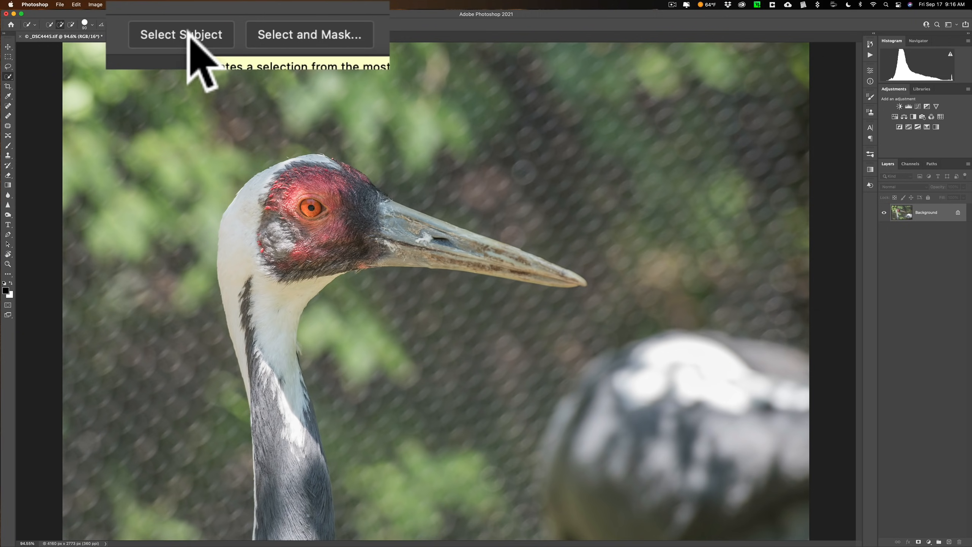
click(226, 24)
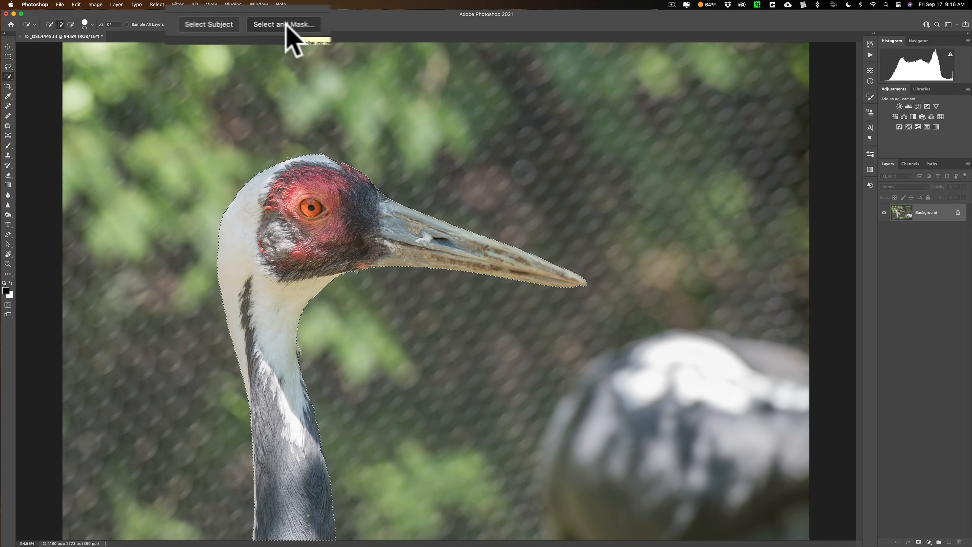
Open the crane selection in Select and Mask and preview it in the Overlay view mode.
click(269, 24)
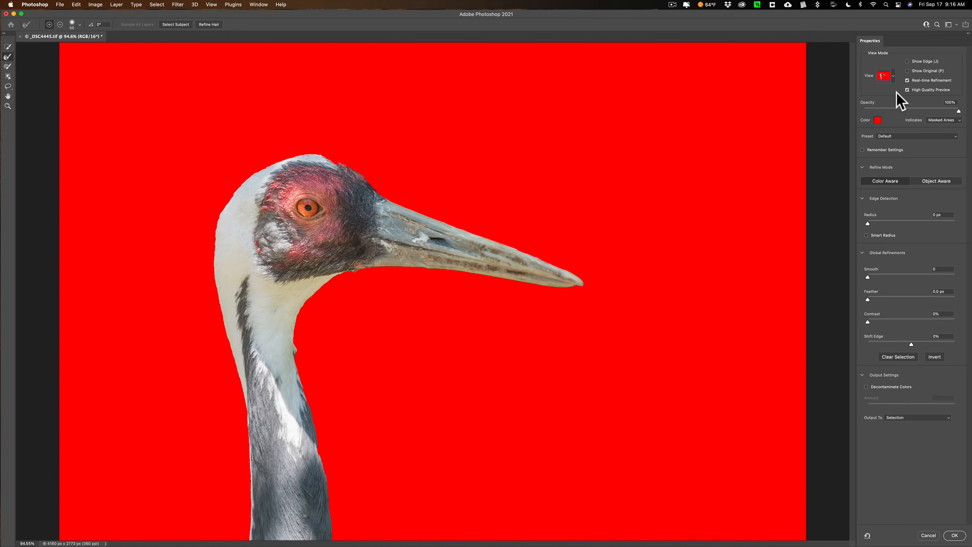
click(808, 97)
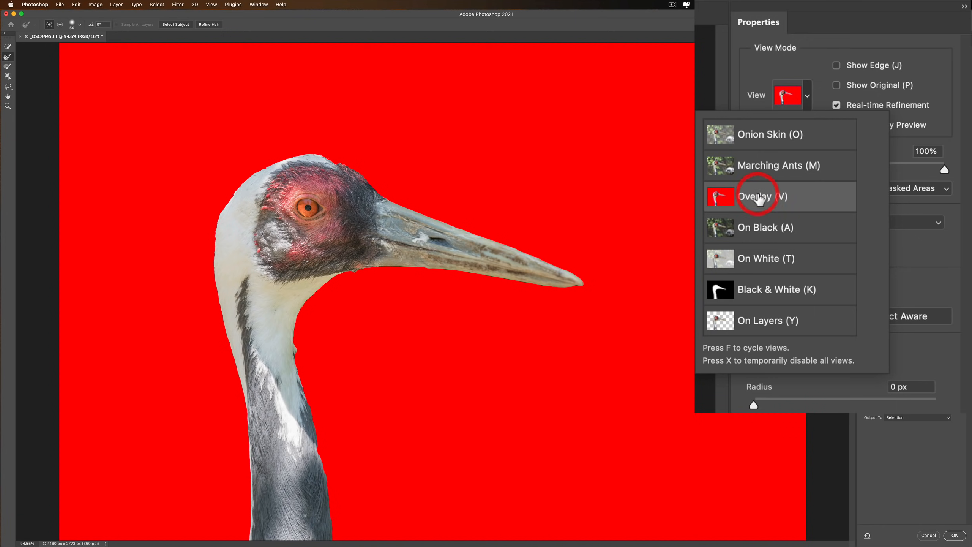
click(808, 98)
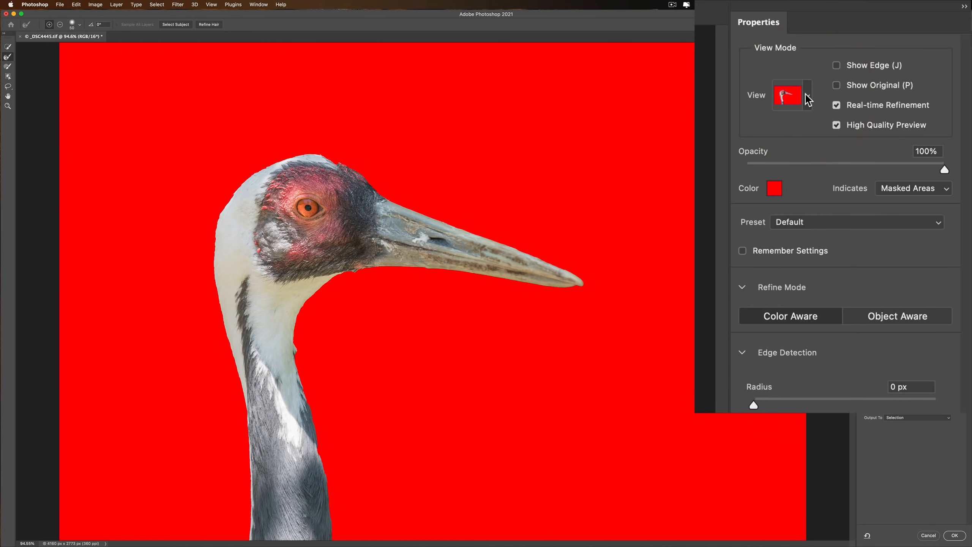
click(808, 99)
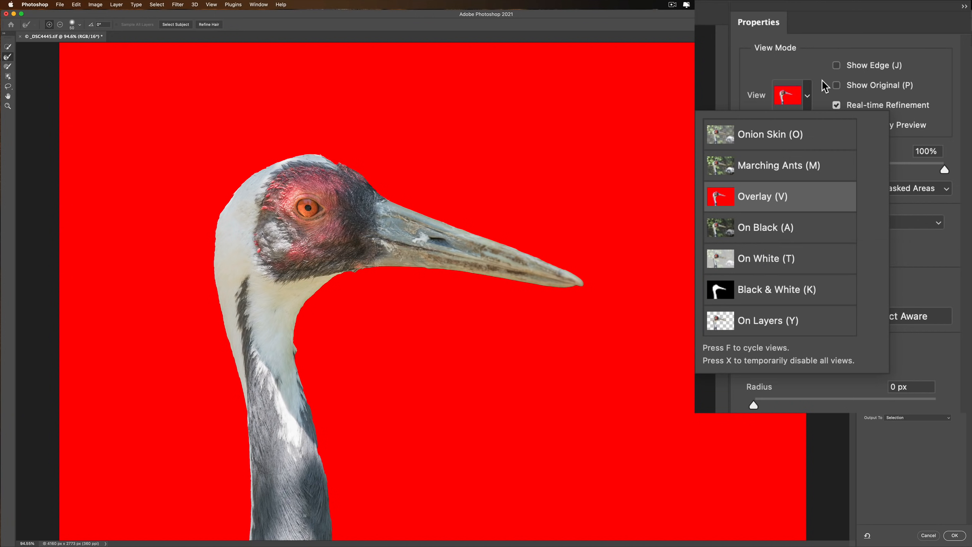
click(812, 96)
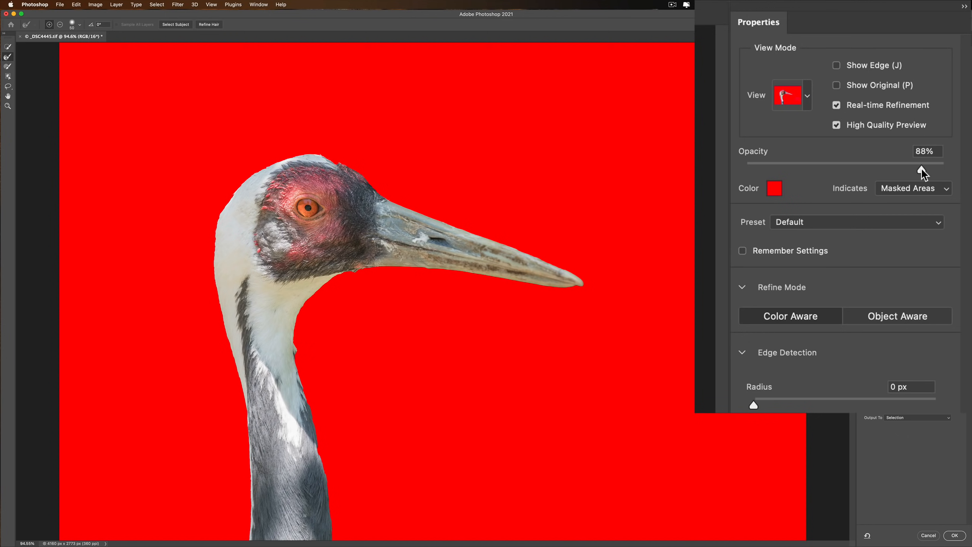
Compare the red overlay at about 58% opacity, return it to 100%, and output the refined mask as a selection.
drag(895, 167, 861, 167)
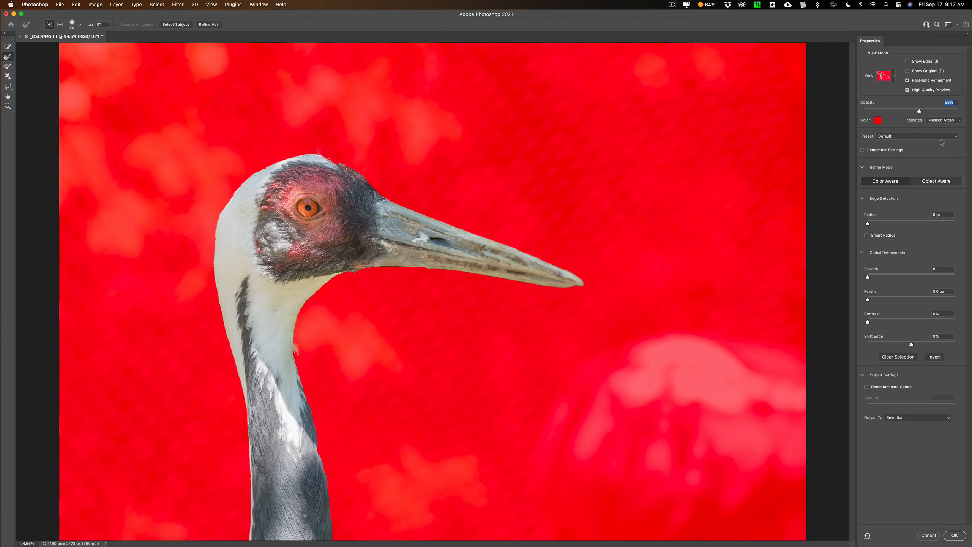
mouse_move(919, 113)
mouse_down()
mouse_move(964, 112)
mouse_move(921, 113)
mouse_up()
drag(919, 112, 965, 115)
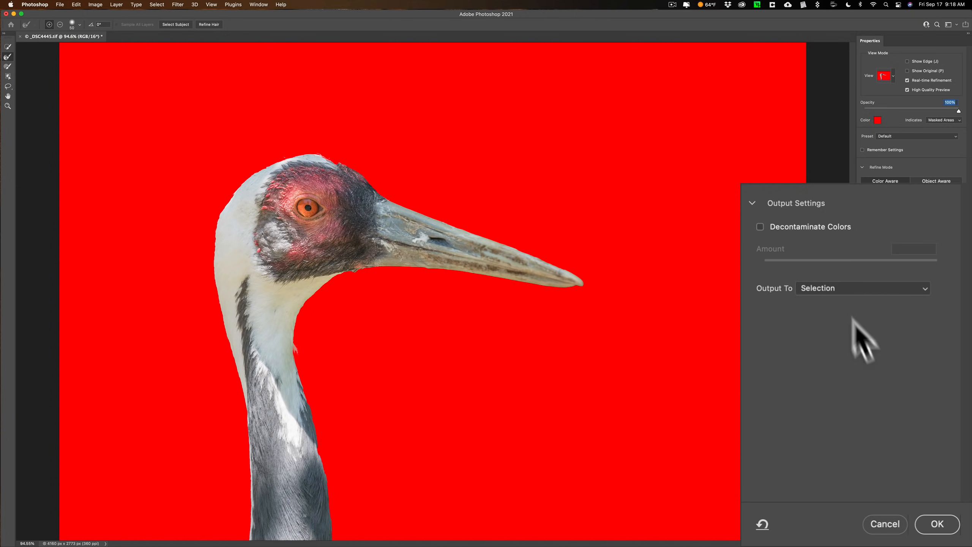
click(937, 524)
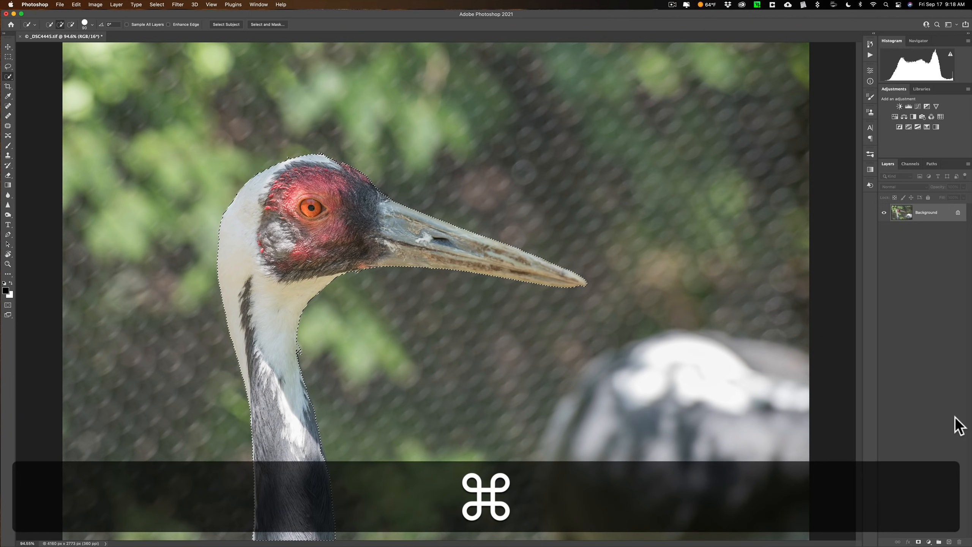
Copy the selected crane to a new layer and check the cutout with the Background layer temporarily hidden.
key(super+j)
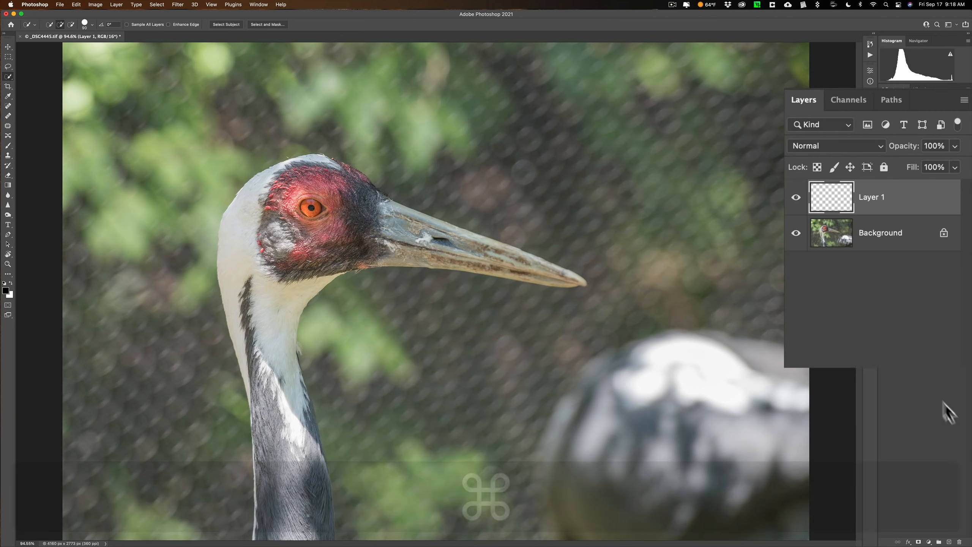
click(796, 233)
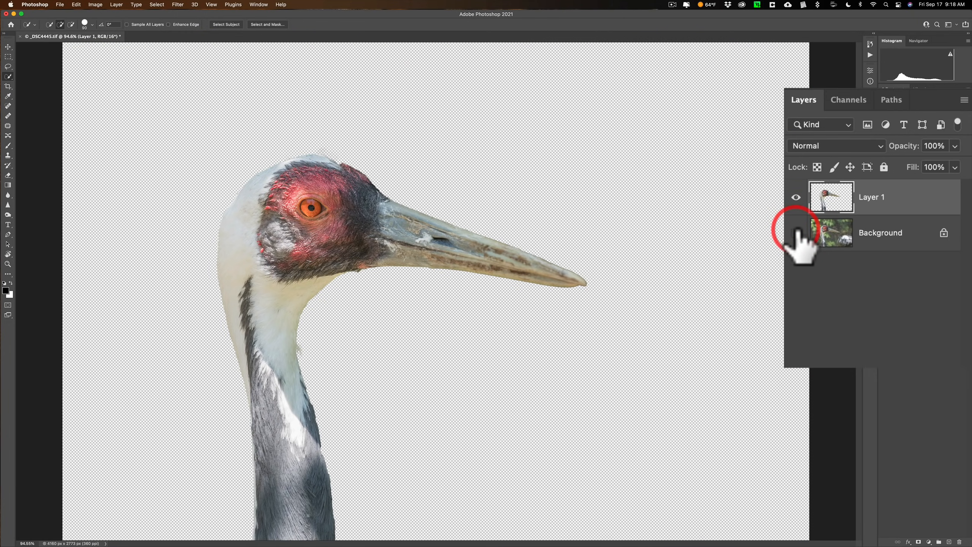
click(796, 233)
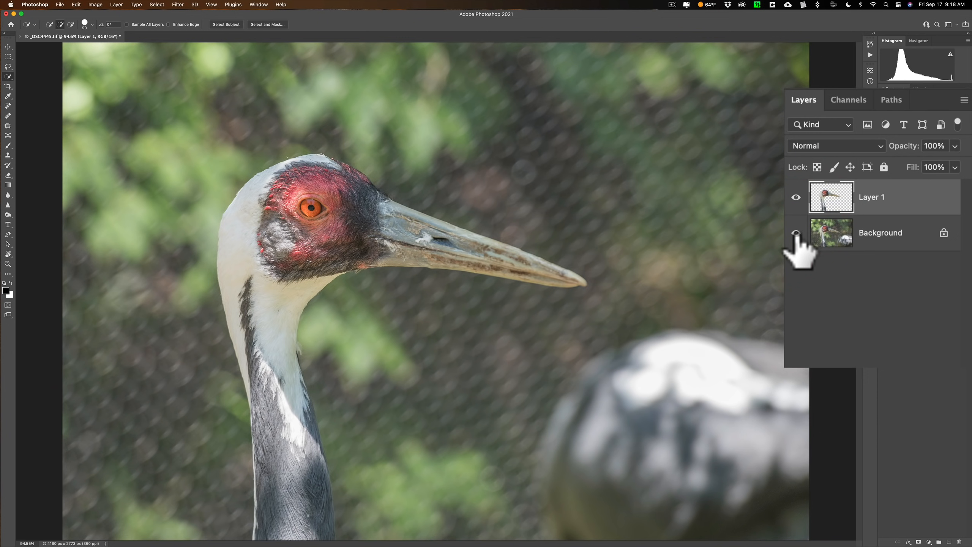
Add a new layer directly above the Background and fill it with black using the default foreground color.
click(908, 233)
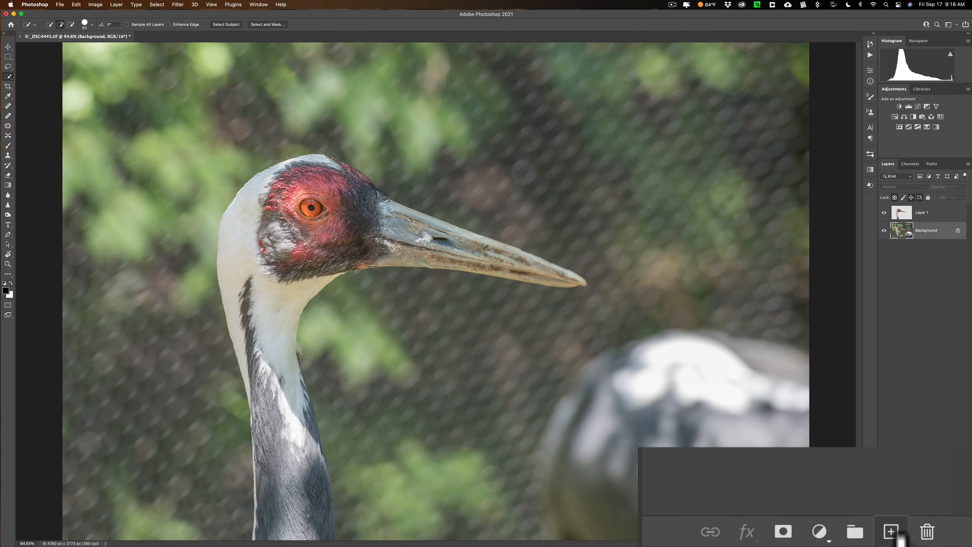
click(892, 532)
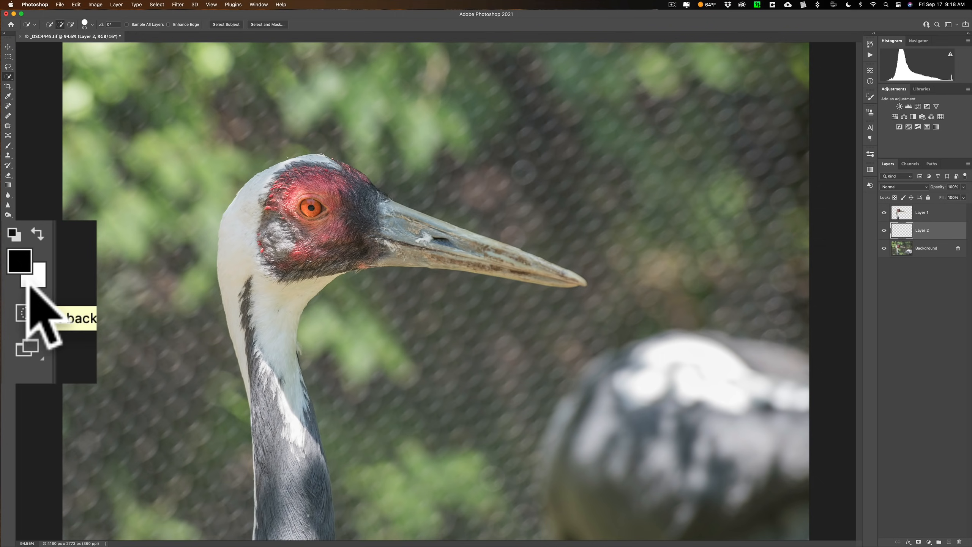
key(d)
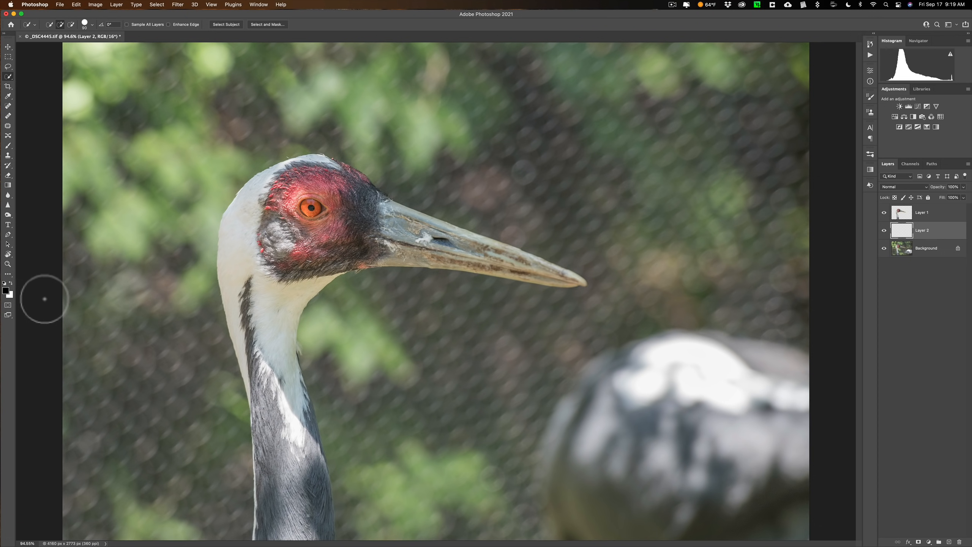
key(alt)
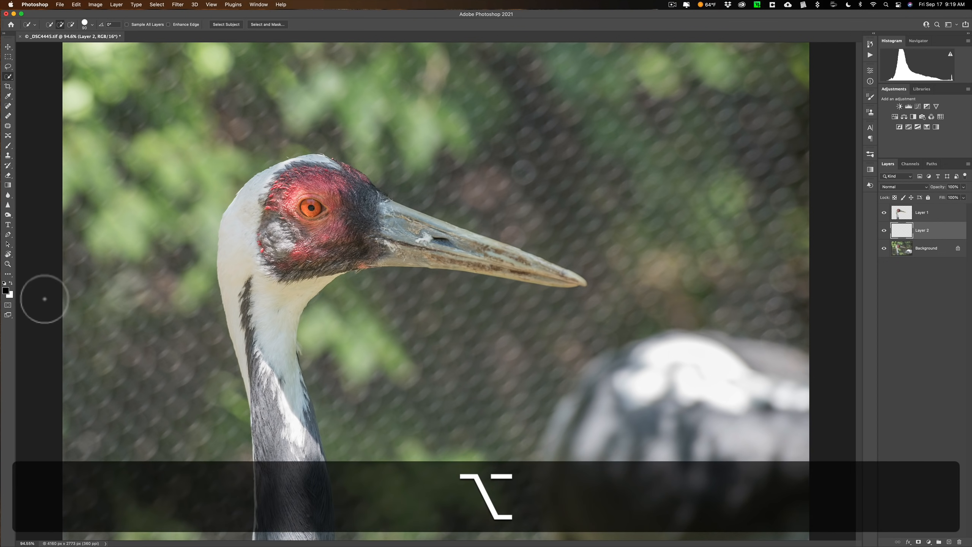
key(alt+BackSpace)
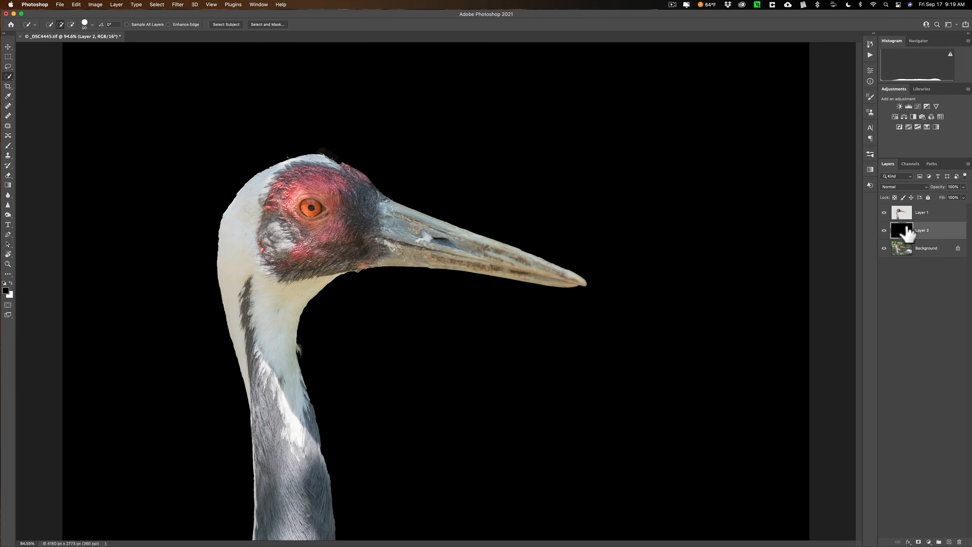
Erase the stray remnants above the top of the crane's head on Layer 1.
click(901, 215)
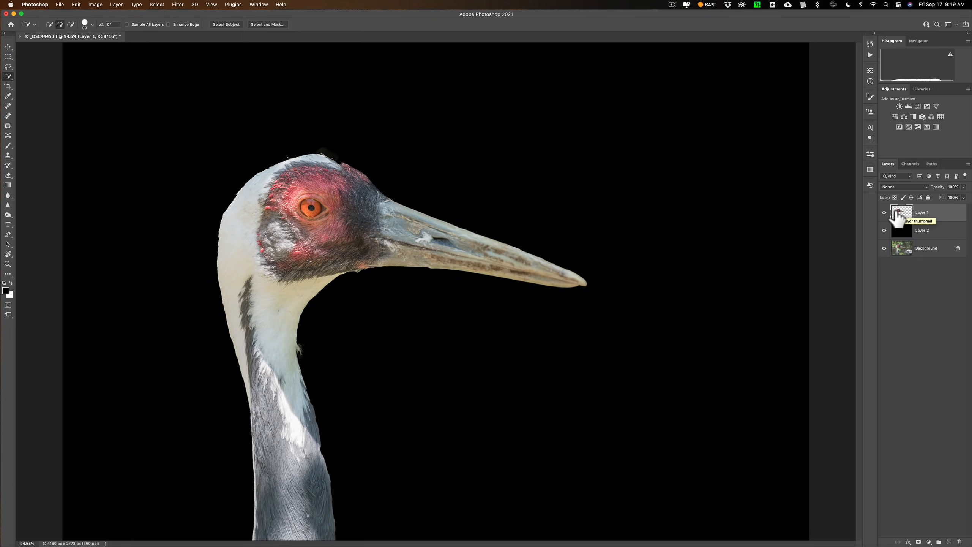
key(e)
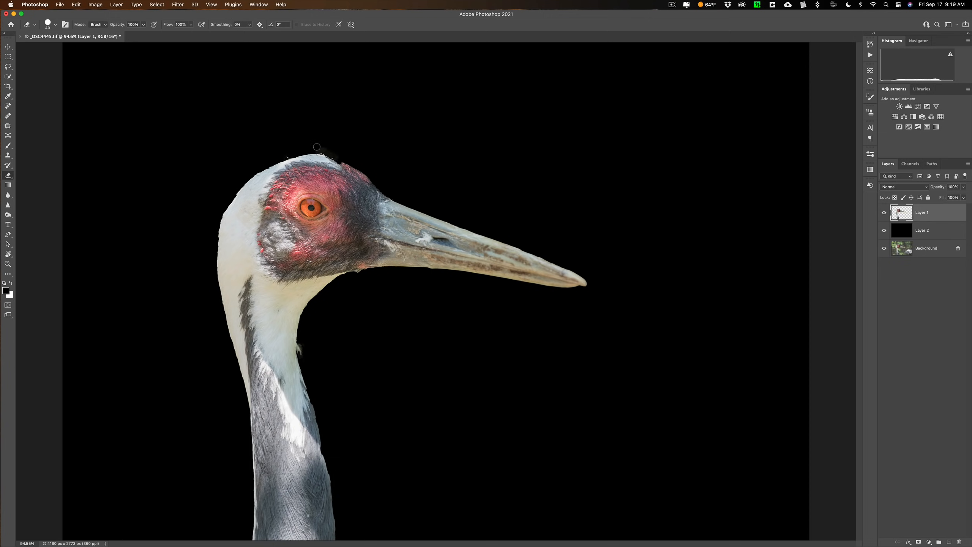
mouse_move(317, 147)
mouse_down()
mouse_move(340, 156)
mouse_move(312, 145)
mouse_up()
Convert the crane cutout, Layer 1, to a Smart Object.
click(895, 216)
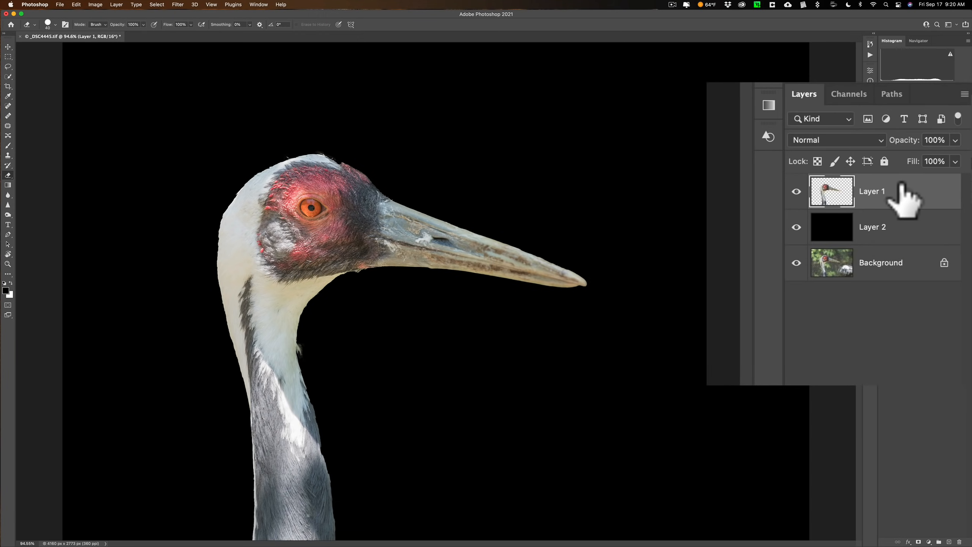
right_click(906, 197)
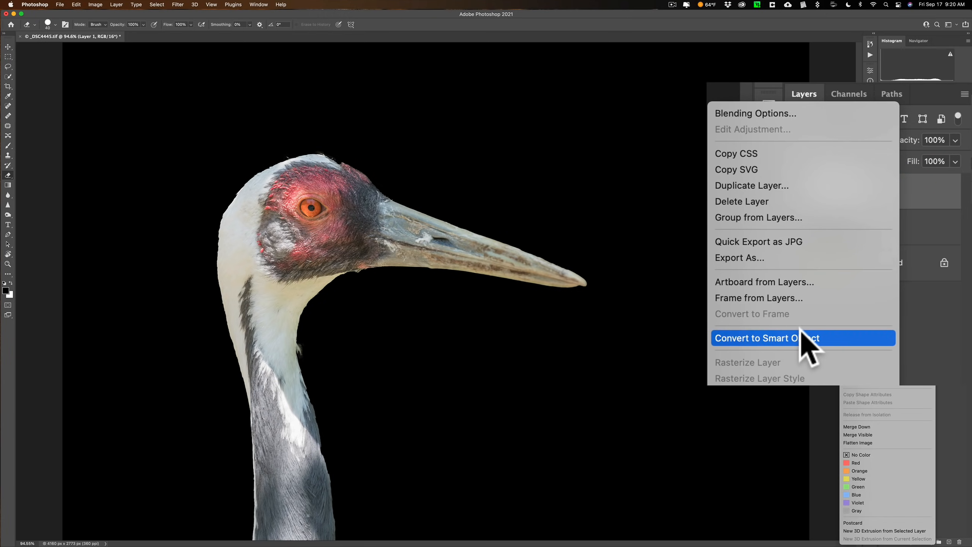
click(803, 340)
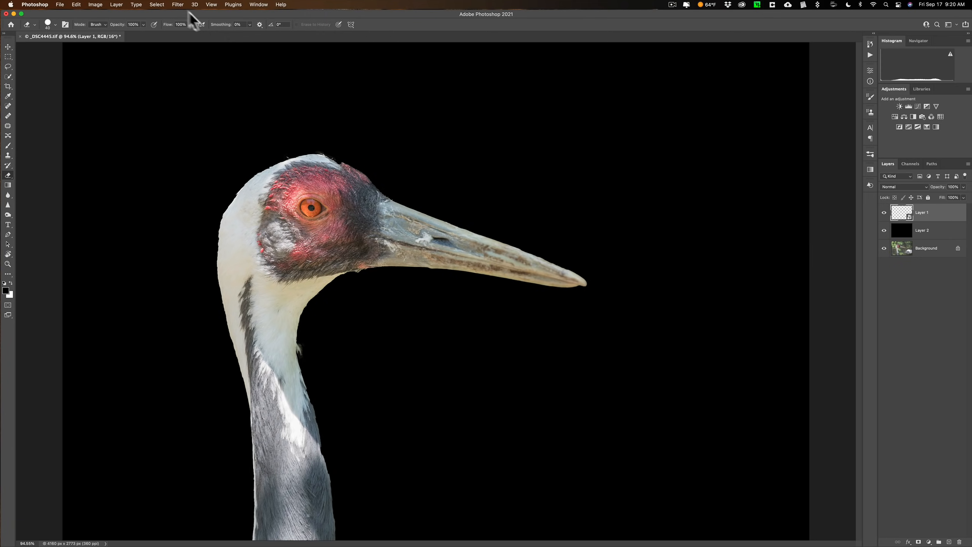
Apply the Camera Raw Filter to the crane with Exposure -0.40, Contrast +14, Texture +32, Clarity +32 and Saturation +11.
click(177, 4)
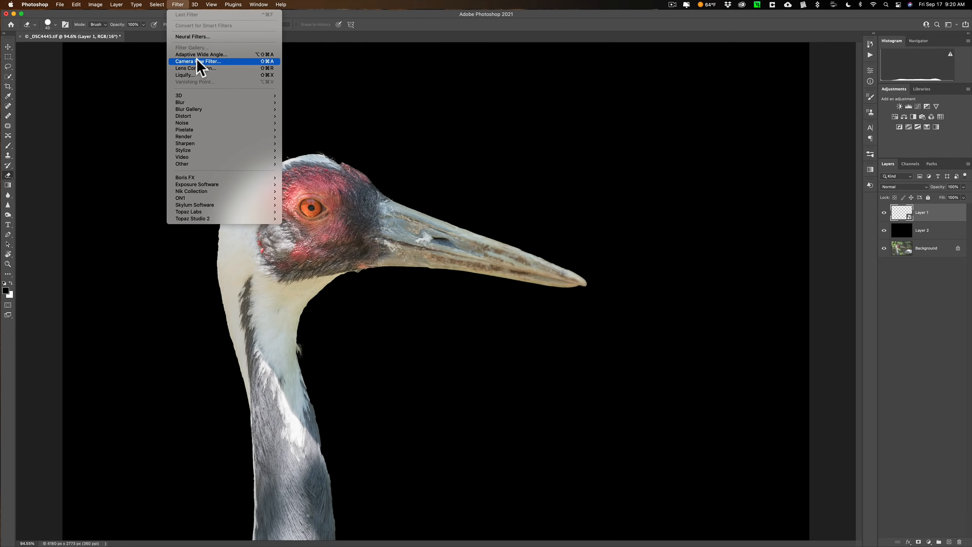
click(196, 61)
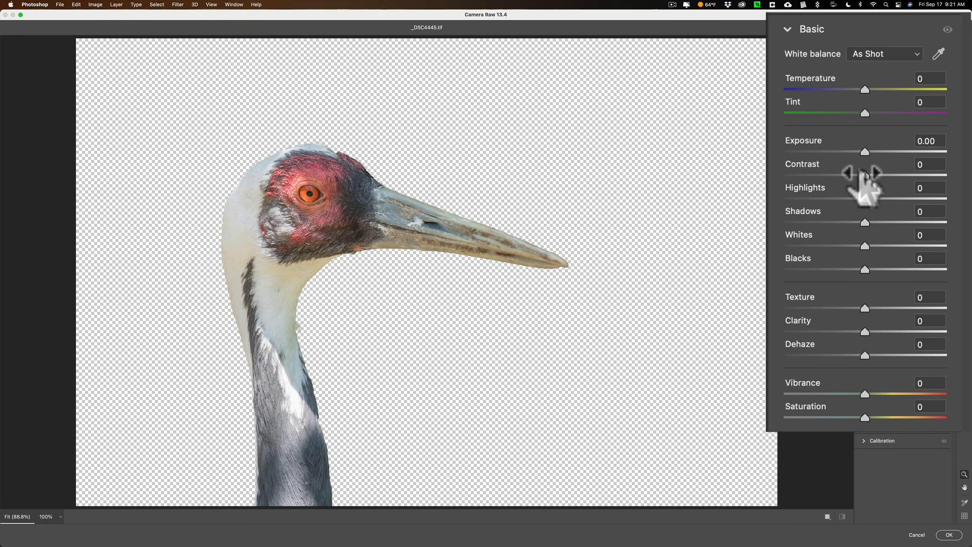
drag(865, 308, 891, 332)
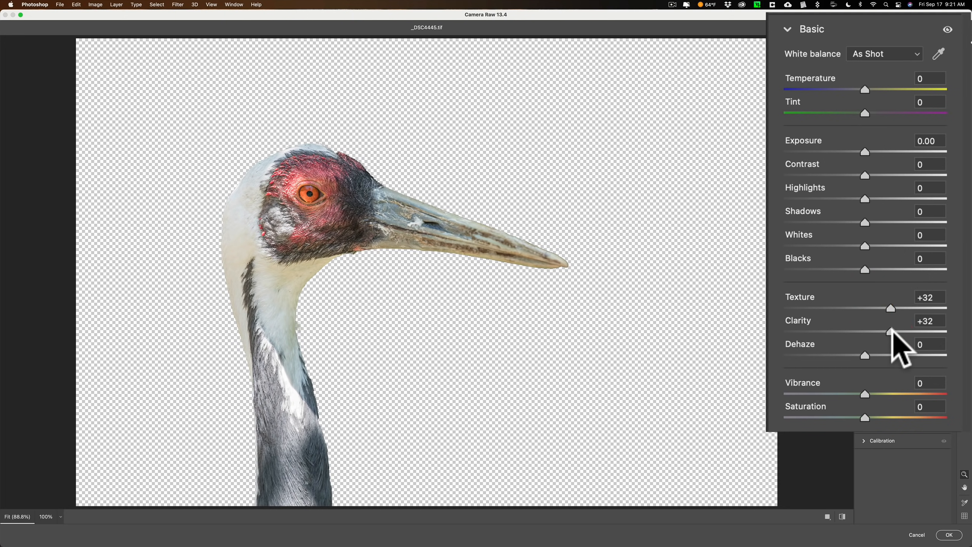
drag(865, 152, 876, 174)
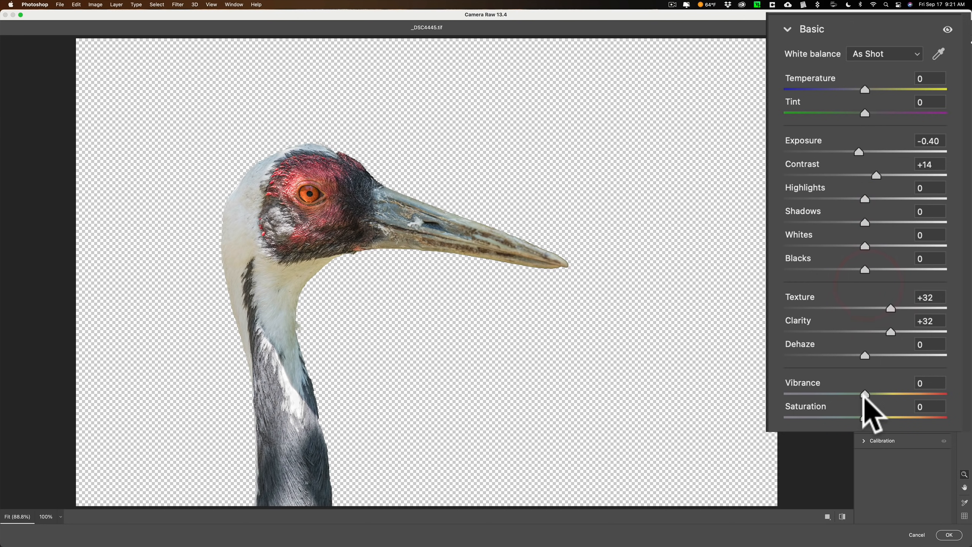
drag(863, 412, 873, 414)
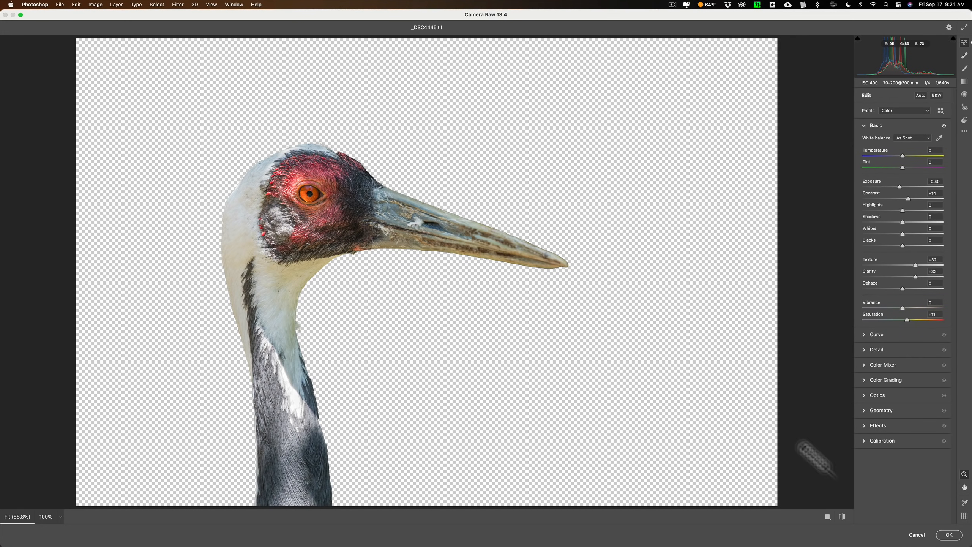
click(951, 536)
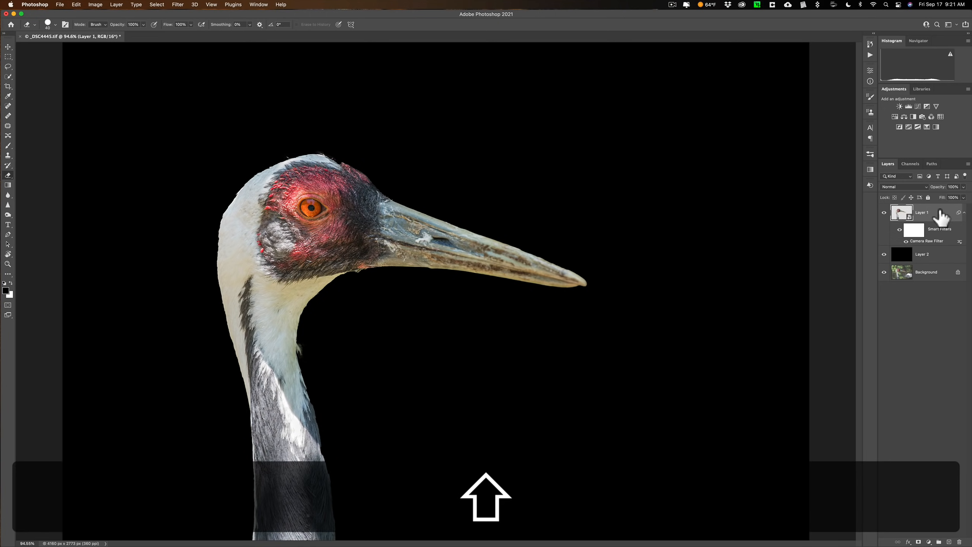
Stamp all visible layers into a new top layer and compare the result with the original Background shown alone.
key(alt+shift+super+e)
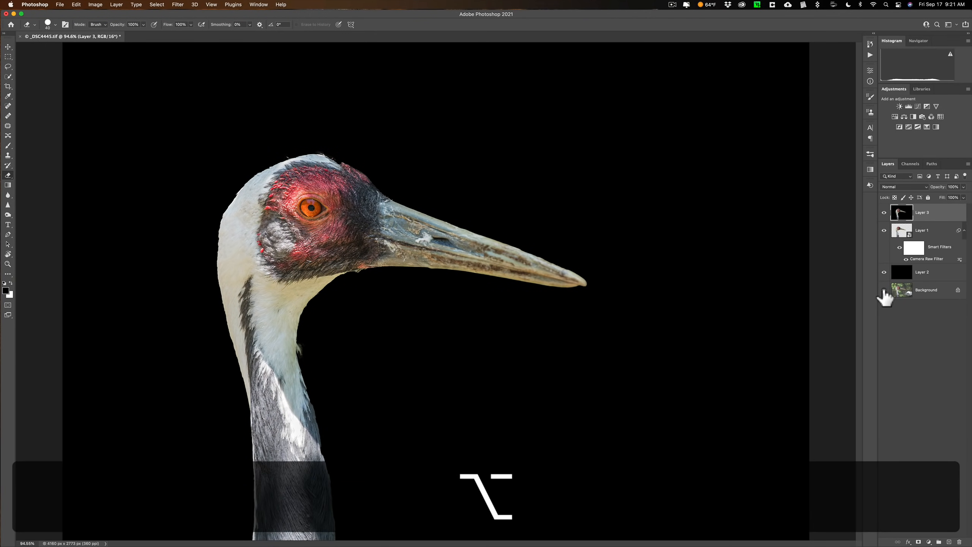
alt+click(883, 290)
alt+click(883, 290)
alt+click(883, 290)
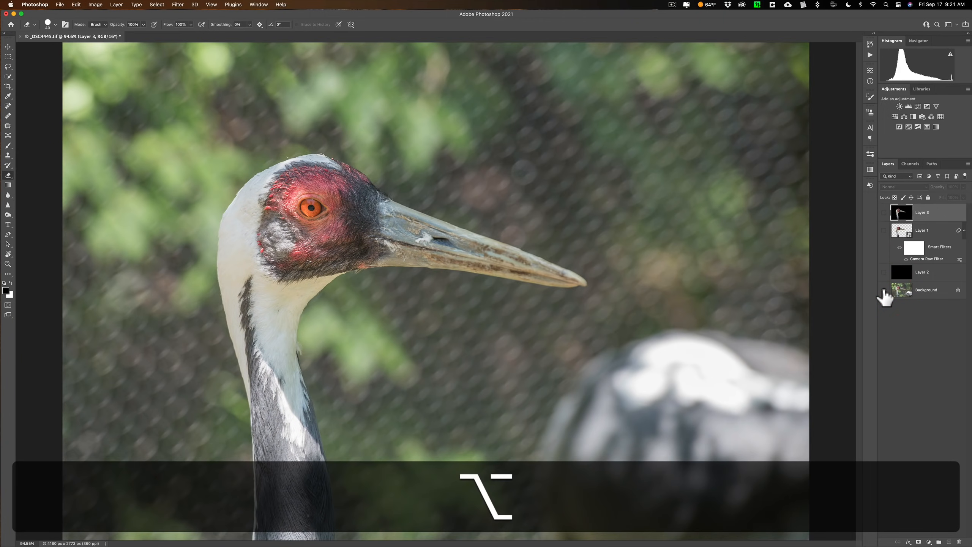
alt+click(883, 290)
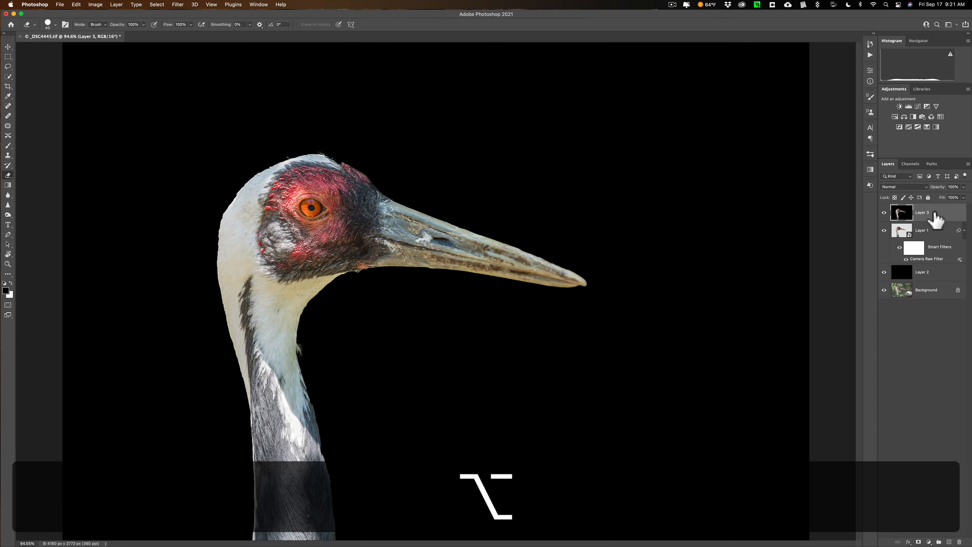